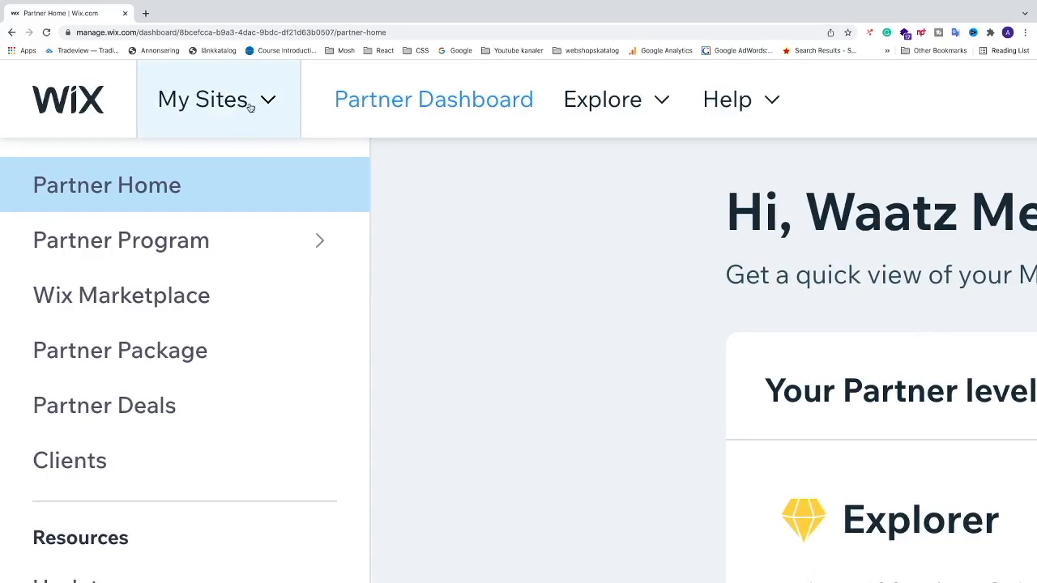
# Step: Open the dashboard of the Premium website listed first among the sites last opened
pyautogui.click(252, 106)
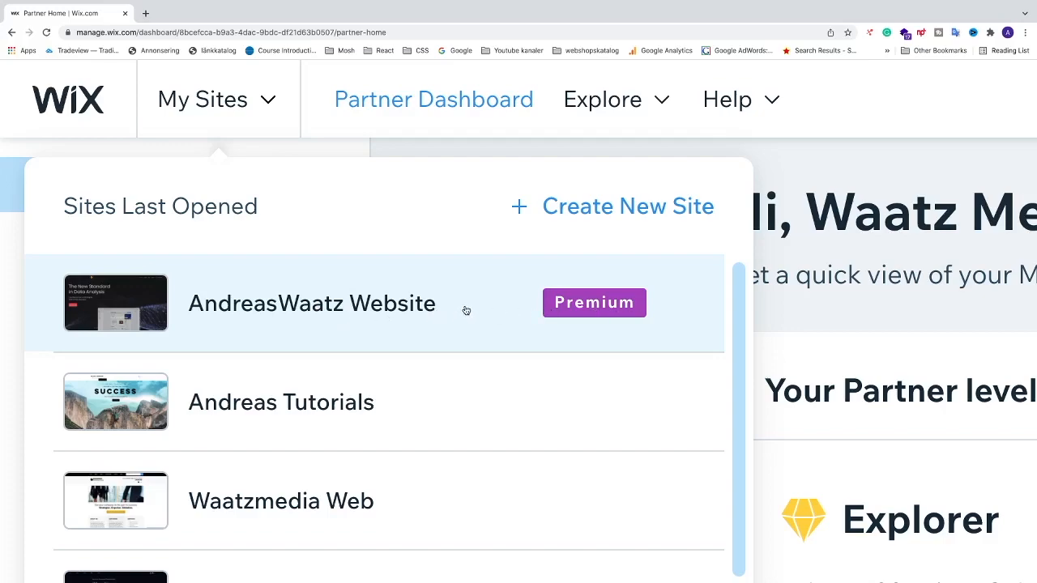
pyautogui.click(285, 306)
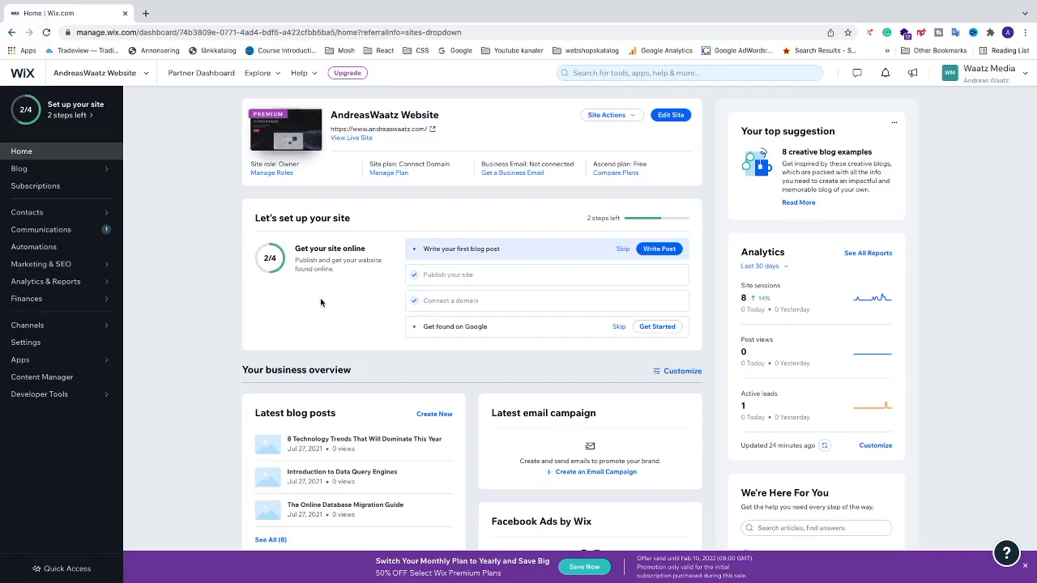
# Step: Open Canva in a new browser tab
pyautogui.click(146, 14)
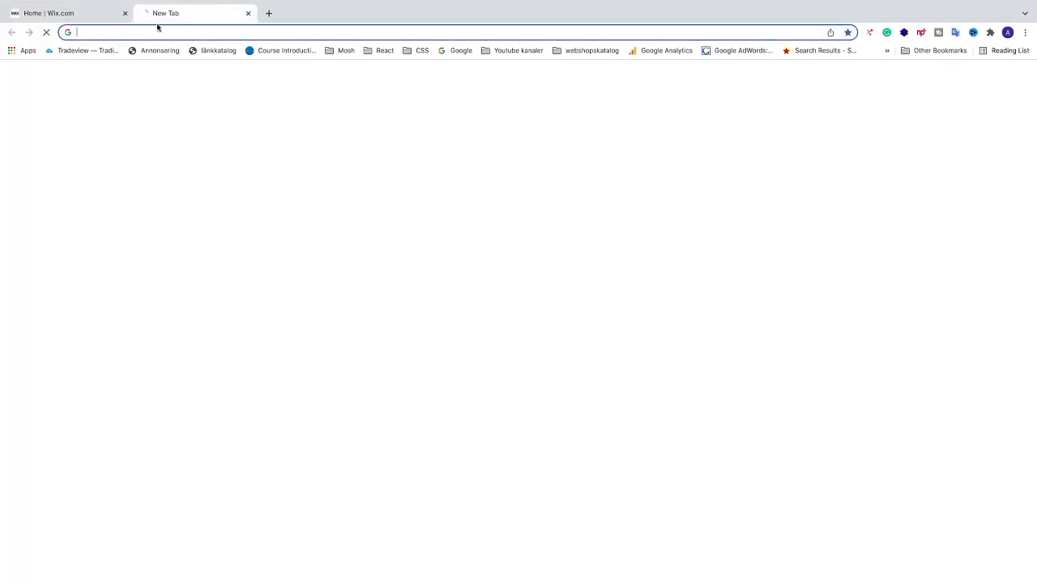
pyautogui.click(165, 34)
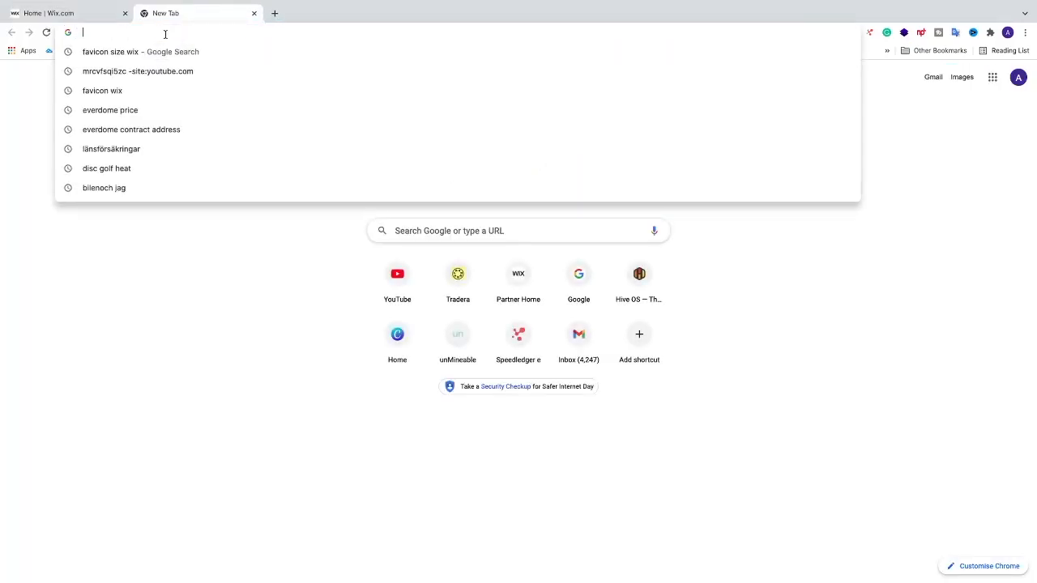
pyautogui.write('canva')
pyautogui.press('Return')
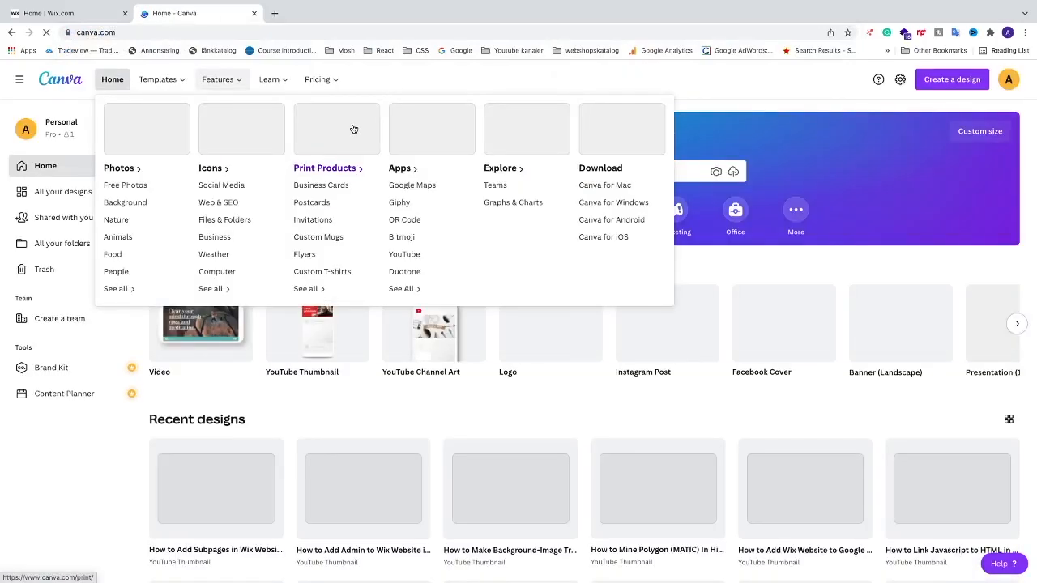
# Step: Search the Canva templates for "logo" and create a blank Logo design
pyautogui.click(658, 173)
pyautogui.write('logo')
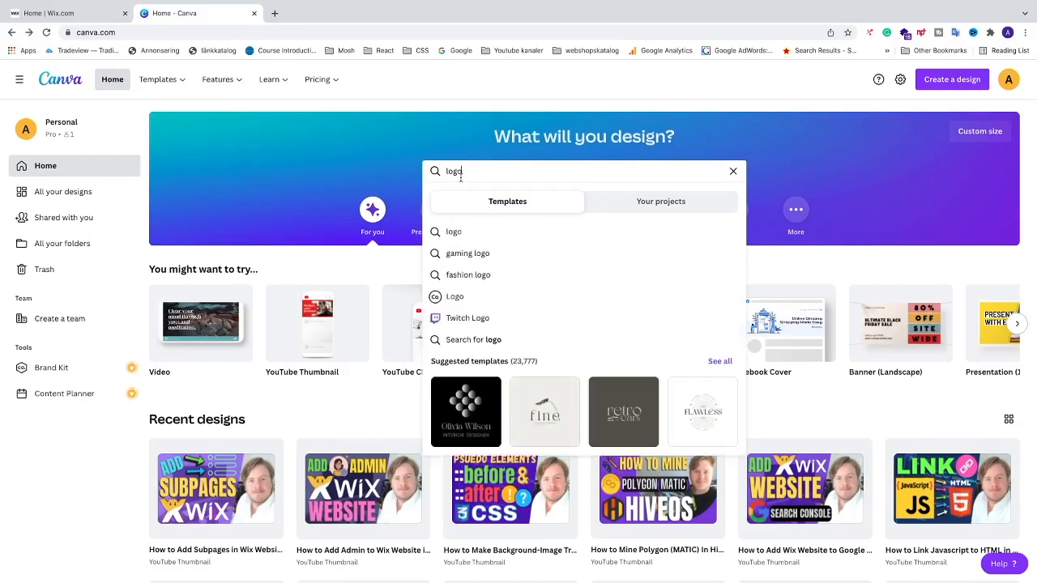
pyautogui.click(454, 233)
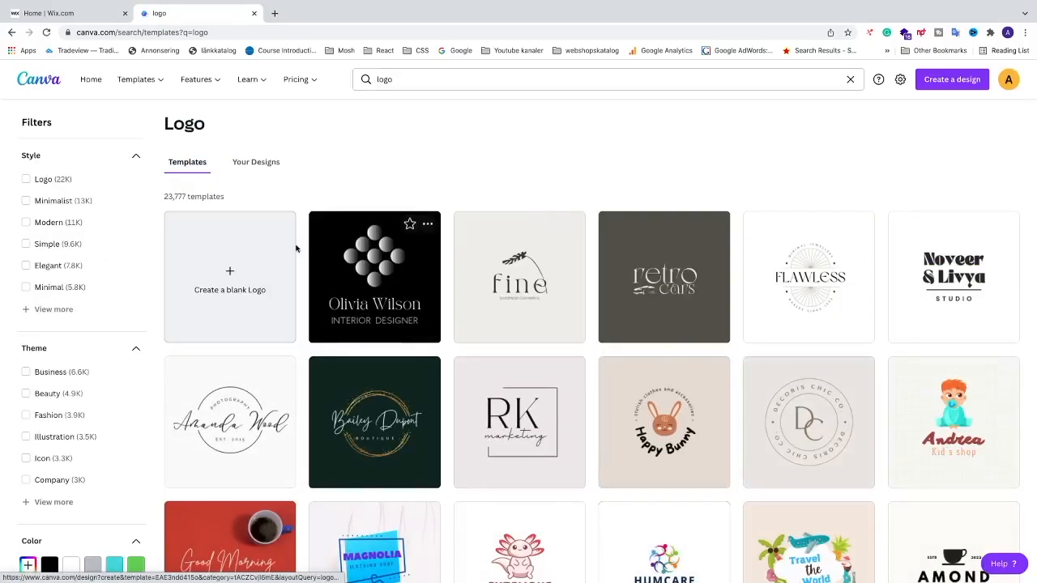
pyautogui.click(231, 278)
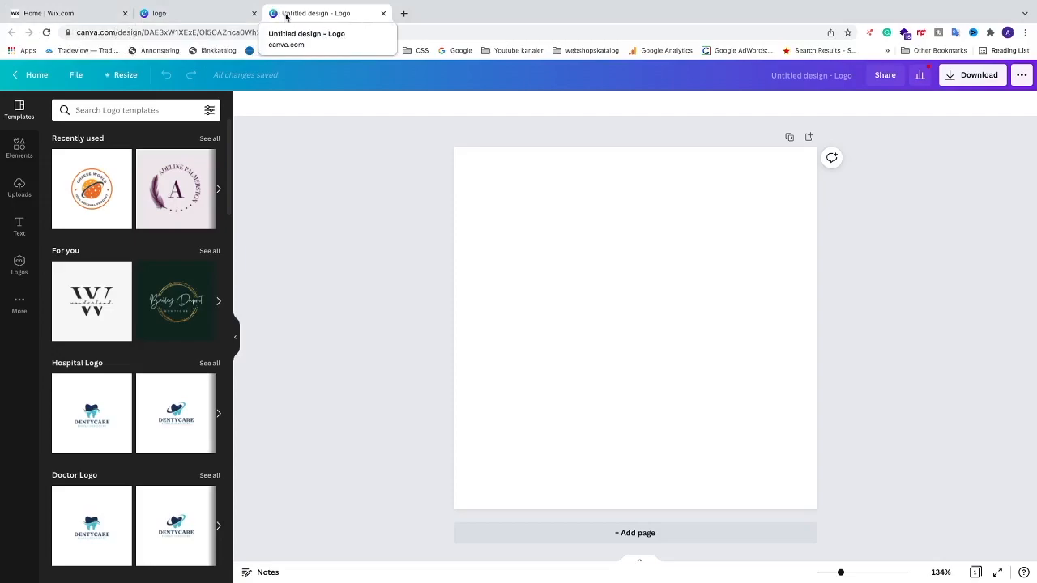
# Step: Set the background of the blank logo page to the default yellow colour
pyautogui.click(566, 293)
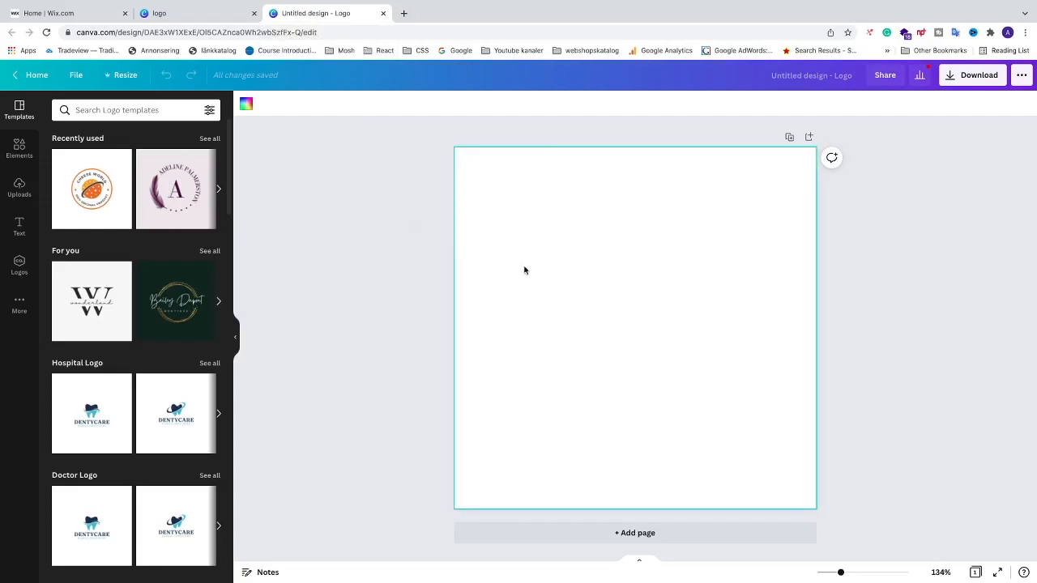
pyautogui.click(247, 104)
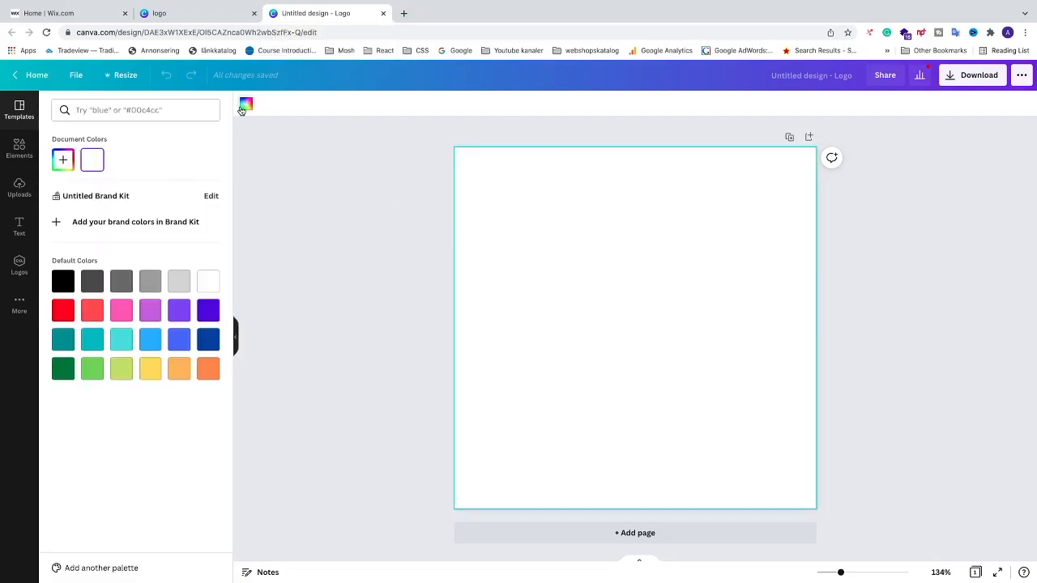
pyautogui.click(149, 369)
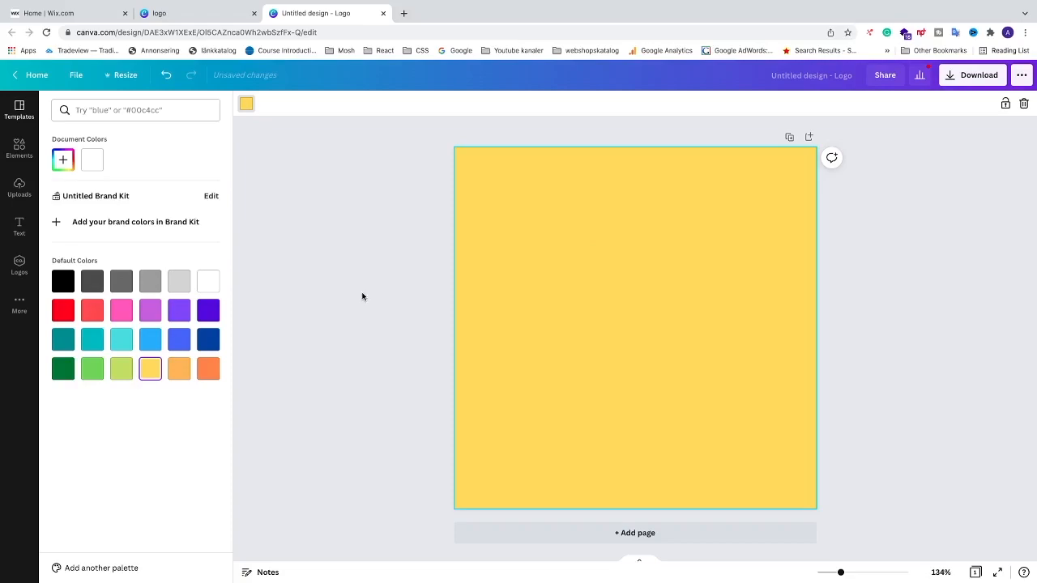
# Step: Add a heading to the logo page and replace its placeholder text with "W"
pyautogui.click(19, 227)
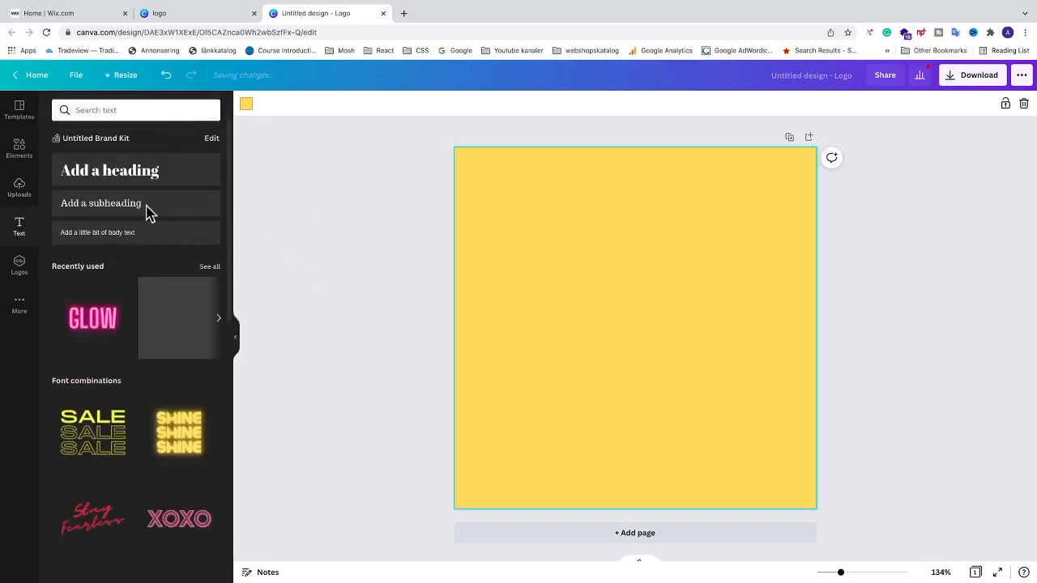
pyautogui.click(94, 176)
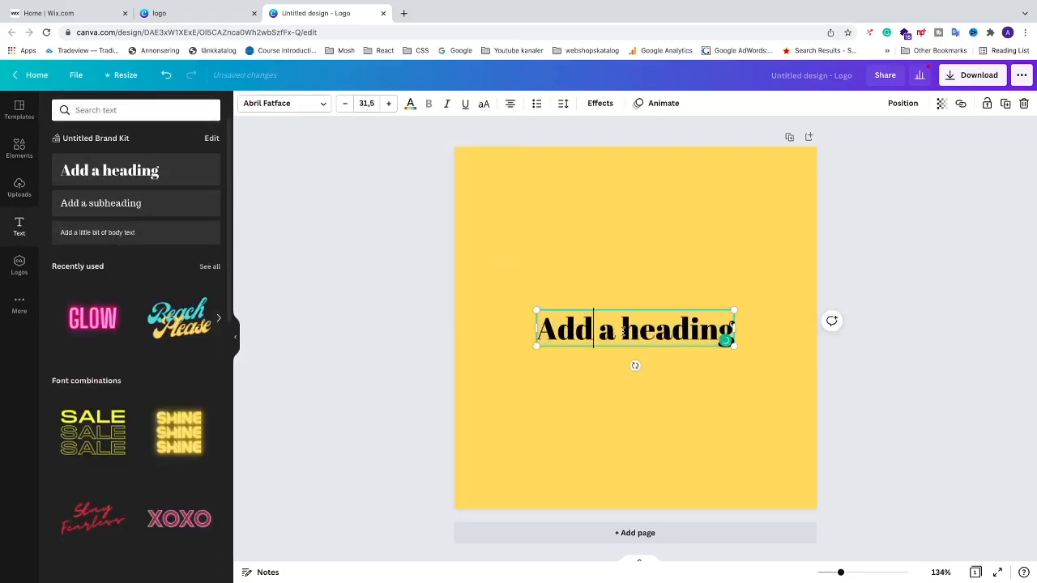
pyautogui.moveTo(540, 333); pyautogui.dragTo(734, 329)
pyautogui.press('BackSpace')
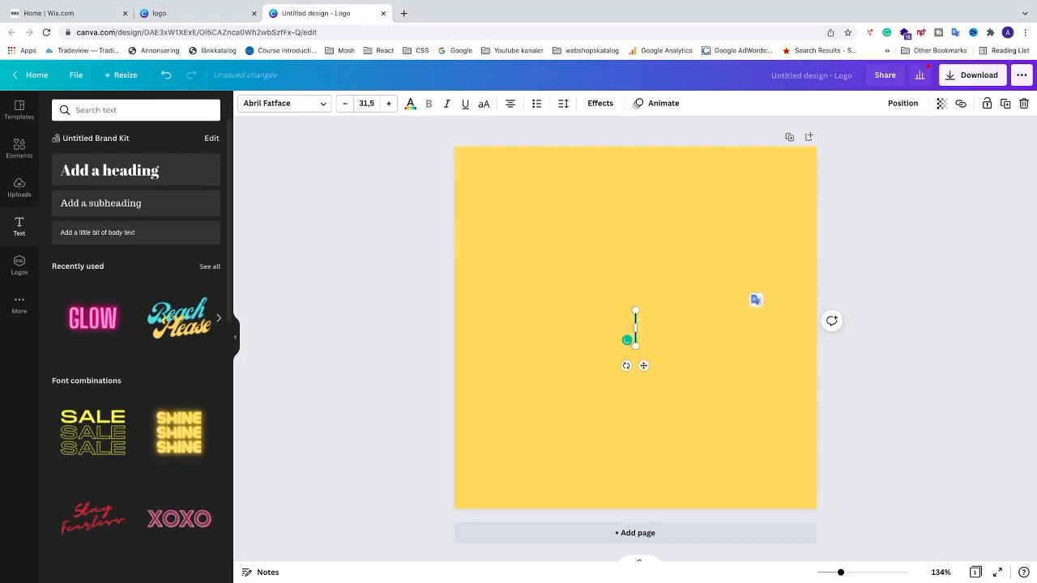
pyautogui.write('W')
# Step: Enlarge the W to a font size of about 178 and move it near the centre of the page
pyautogui.moveTo(619, 312); pyautogui.dragTo(373, 244)
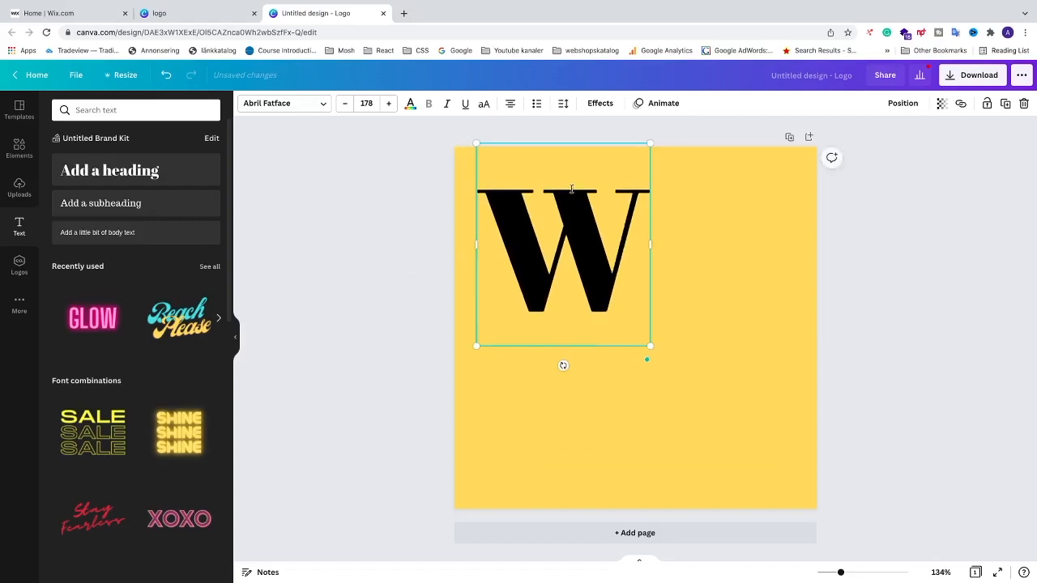
pyautogui.moveTo(560, 139); pyautogui.dragTo(643, 227)
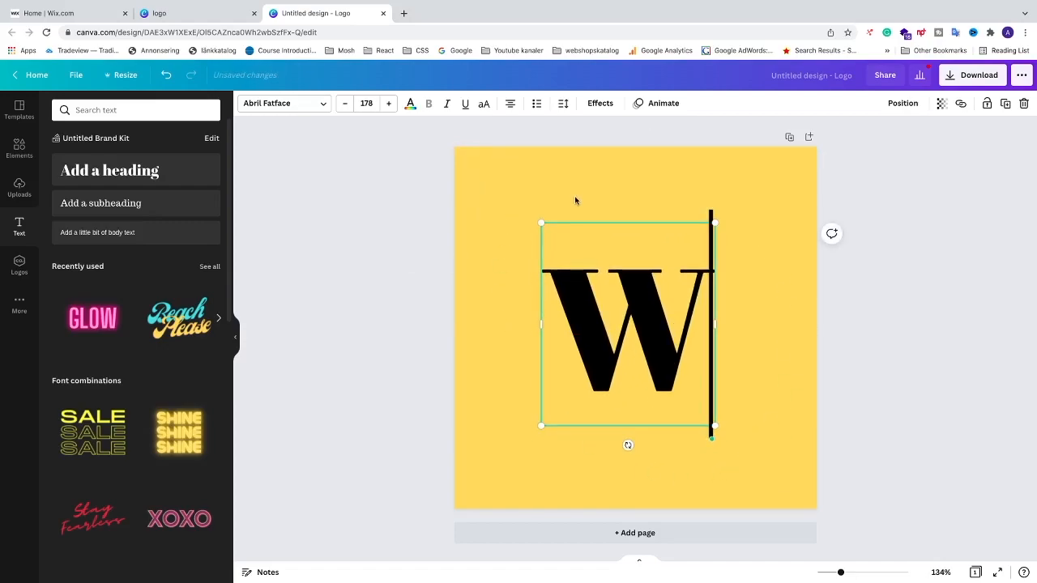
pyautogui.click(501, 306)
# Step: Try the fonts Bright, Bodoni FLF, Cheque and Sailors on the W and settle on Shrikhand
pyautogui.click(628, 316)
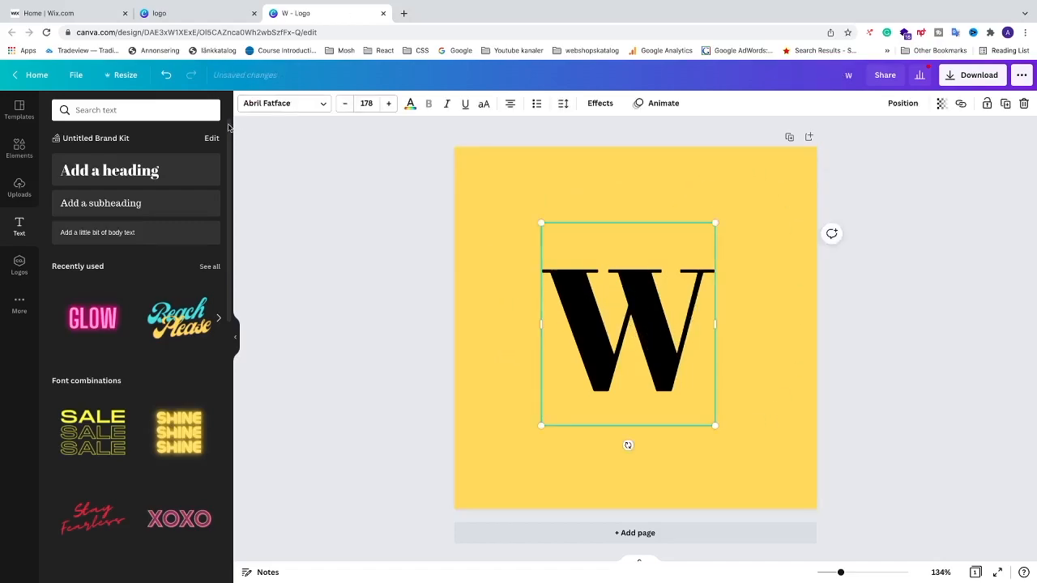
pyautogui.click(275, 103)
pyautogui.scroll(-2, 115, 415)
pyautogui.scroll(-3, 114, 416)
pyautogui.click(101, 353)
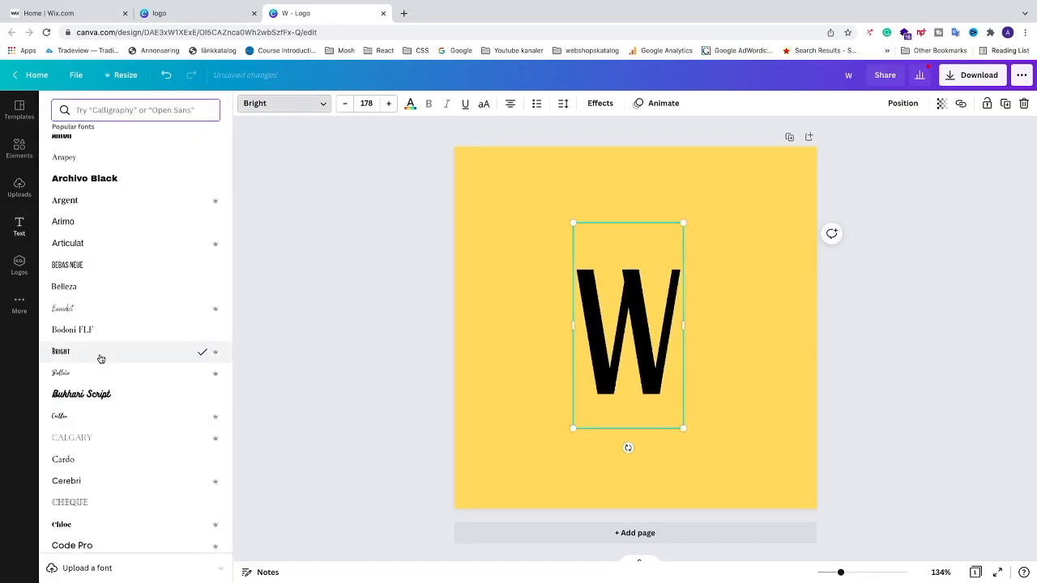
pyautogui.click(93, 330)
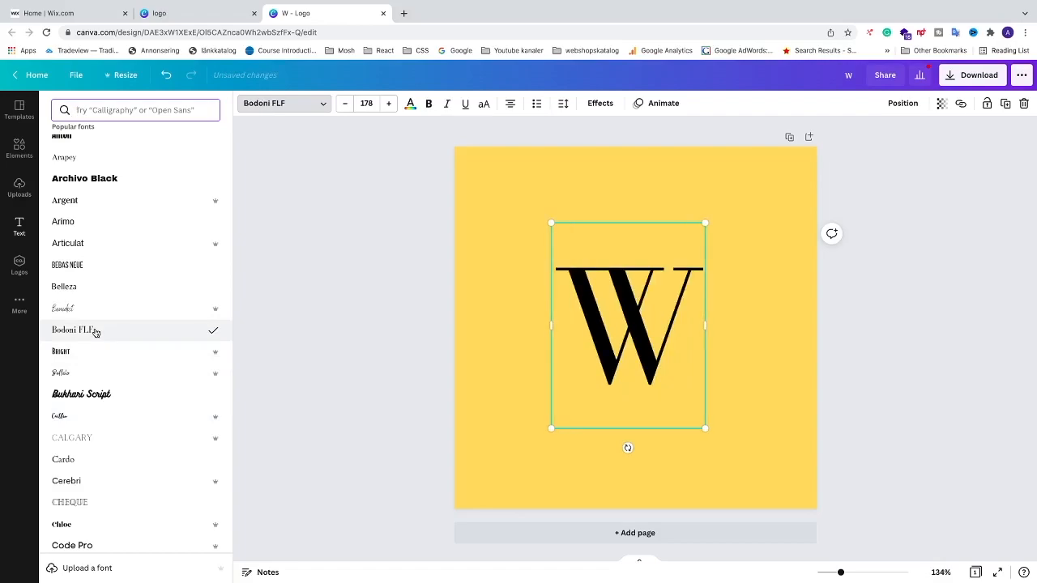
pyautogui.scroll(-2, 91, 422)
pyautogui.click(90, 429)
pyautogui.scroll(-3, 91, 430)
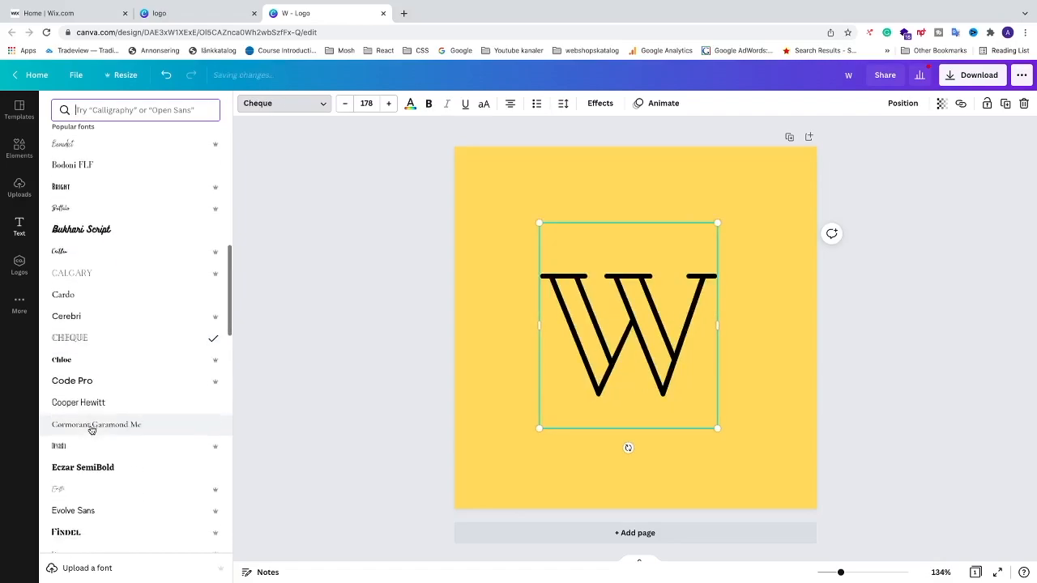
pyautogui.click(92, 457)
pyautogui.scroll(-1, 85, 402)
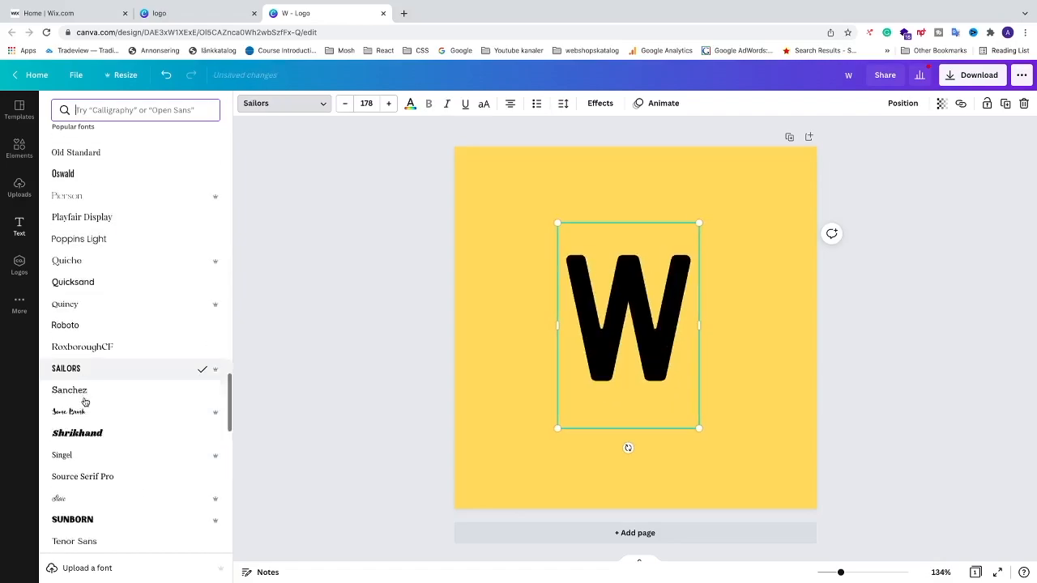
pyautogui.click(85, 414)
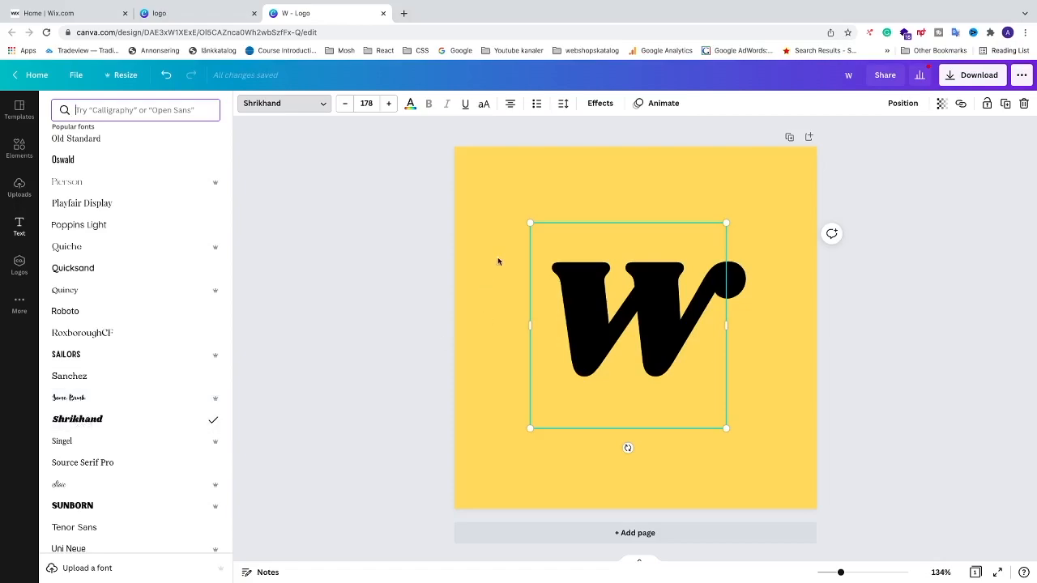
# Step: Enlarge the W slightly to a font size of about 185, centre it on the page and deselect it
pyautogui.moveTo(530, 222); pyautogui.dragTo(522, 214)
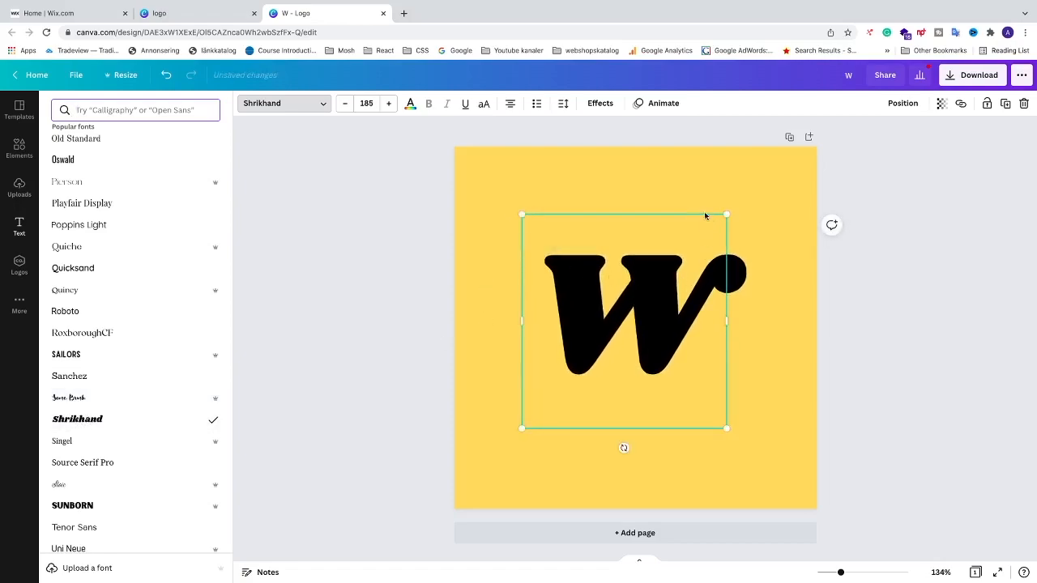
pyautogui.moveTo(635, 367)
pyautogui.mouseDown()
pyautogui.moveTo(634, 338)
pyautogui.moveTo(629, 370)
pyautogui.moveTo(627, 348)
pyautogui.moveTo(651, 348)
pyautogui.moveTo(643, 354)
pyautogui.mouseUp()
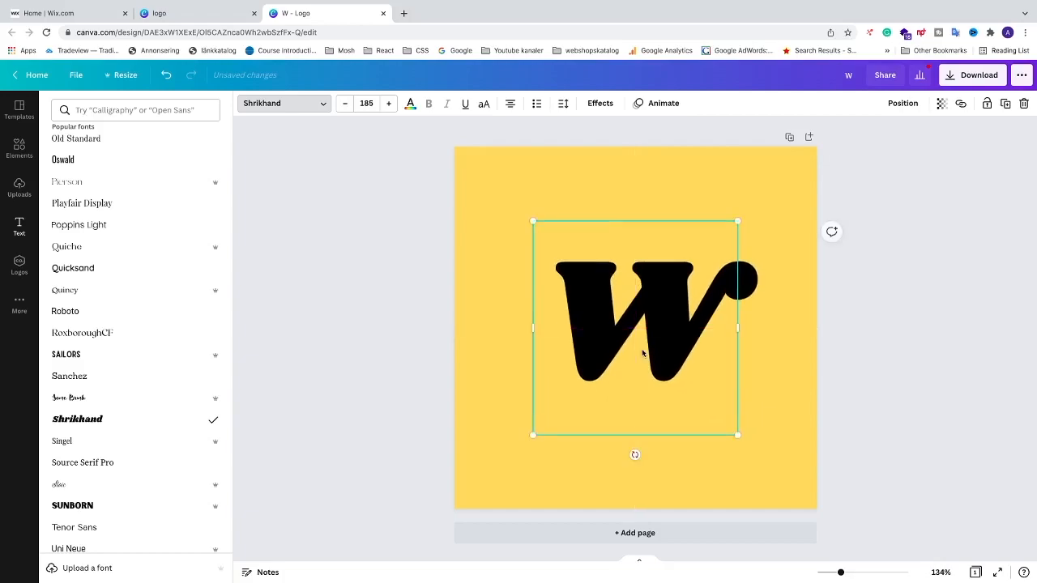
pyautogui.click(413, 337)
pyautogui.click(406, 337)
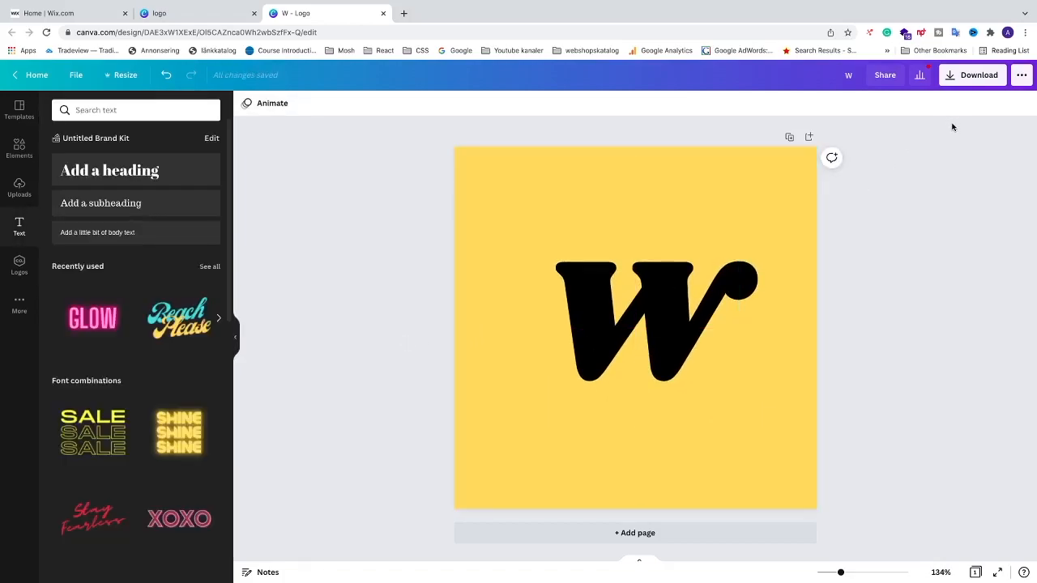
# Step: Download the logo as a 500 × 500 px PNG named W in Documents, replacing the existing W.png
pyautogui.click(954, 78)
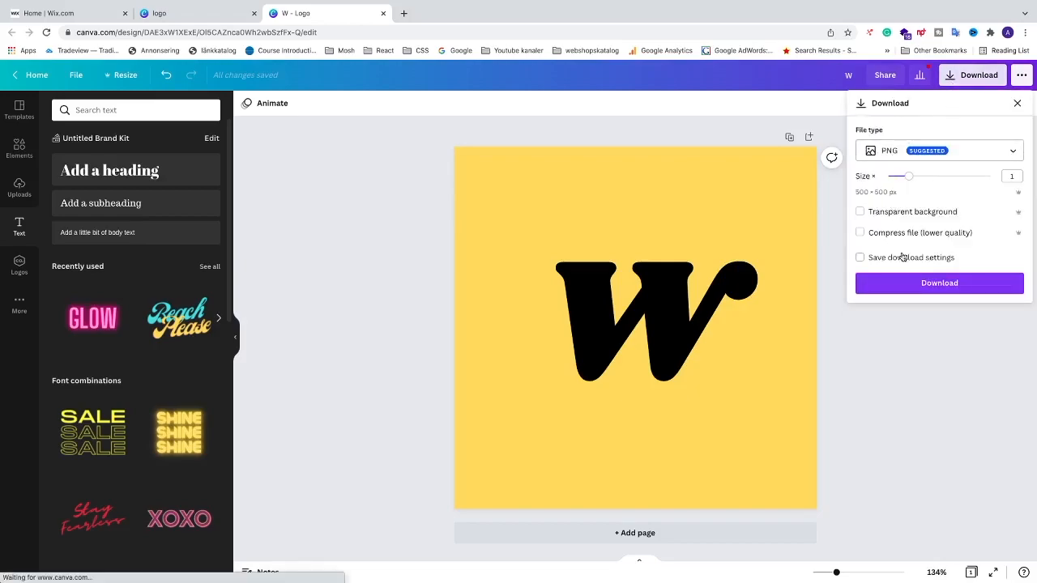
pyautogui.click(914, 286)
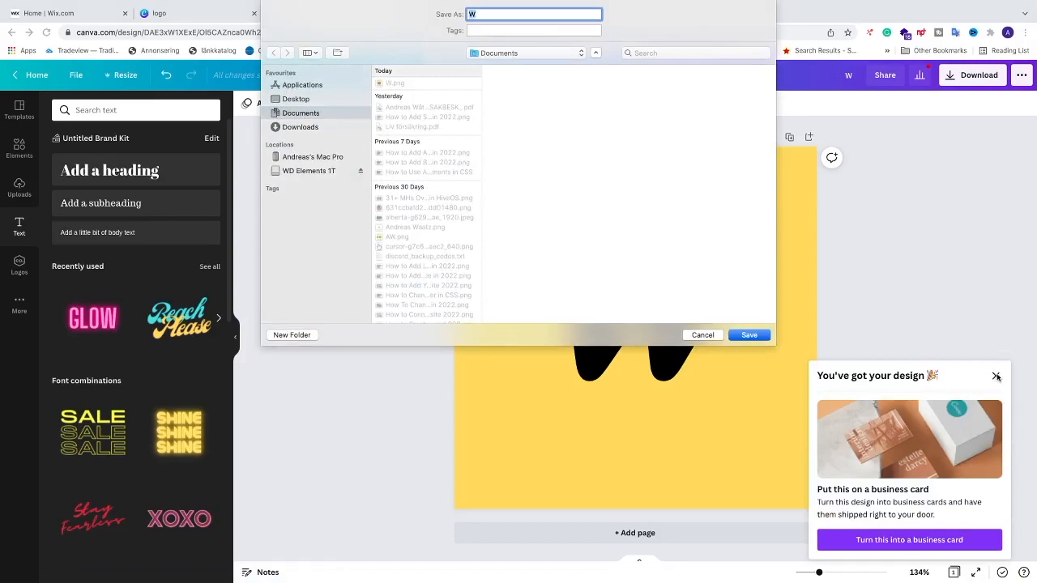
pyautogui.click(749, 335)
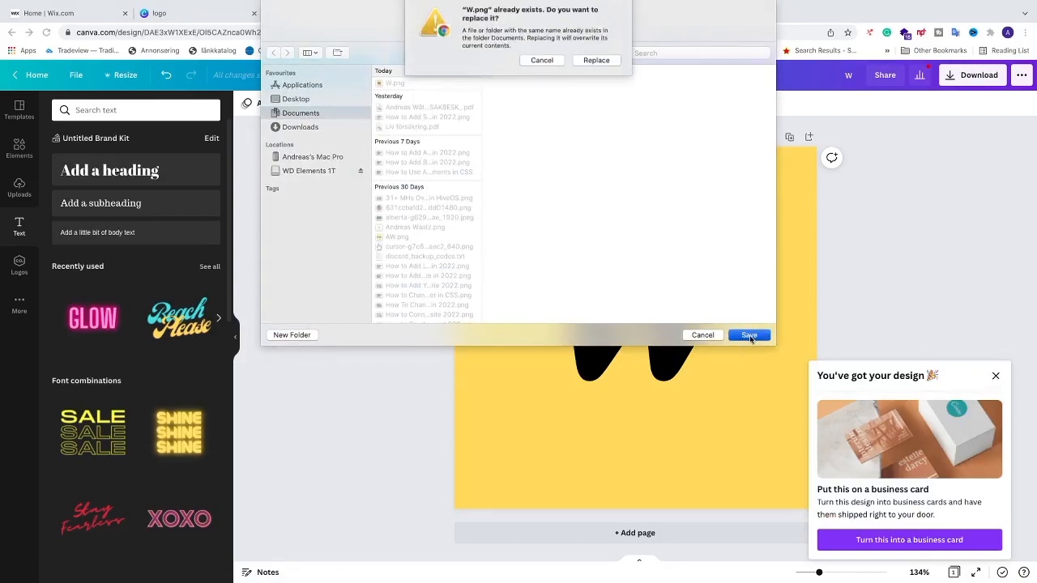
pyautogui.click(596, 64)
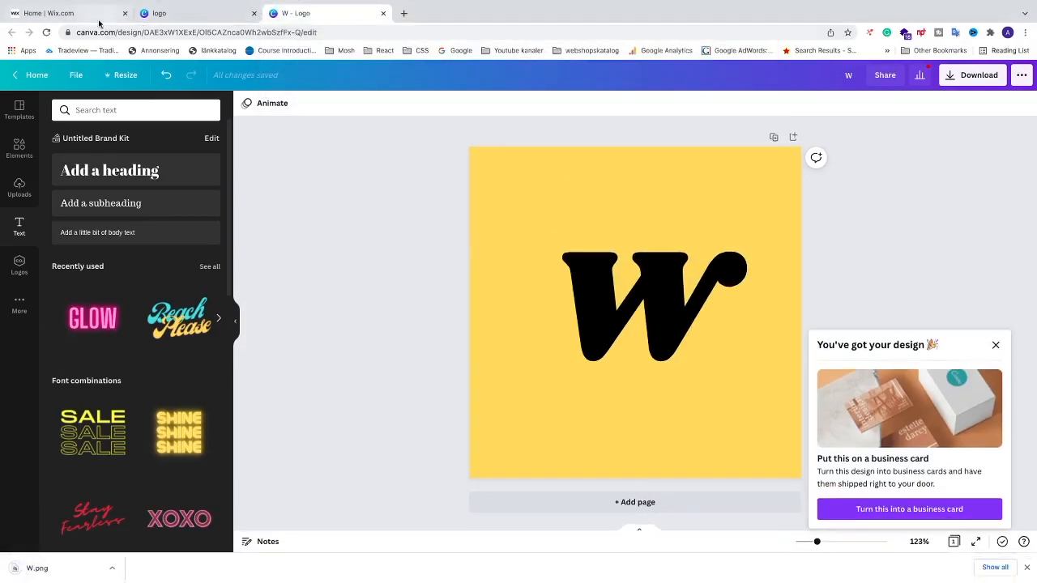
# Step: Switch back to the Wix dashboard and open the site's website settings at the Favicon section
pyautogui.click(87, 20)
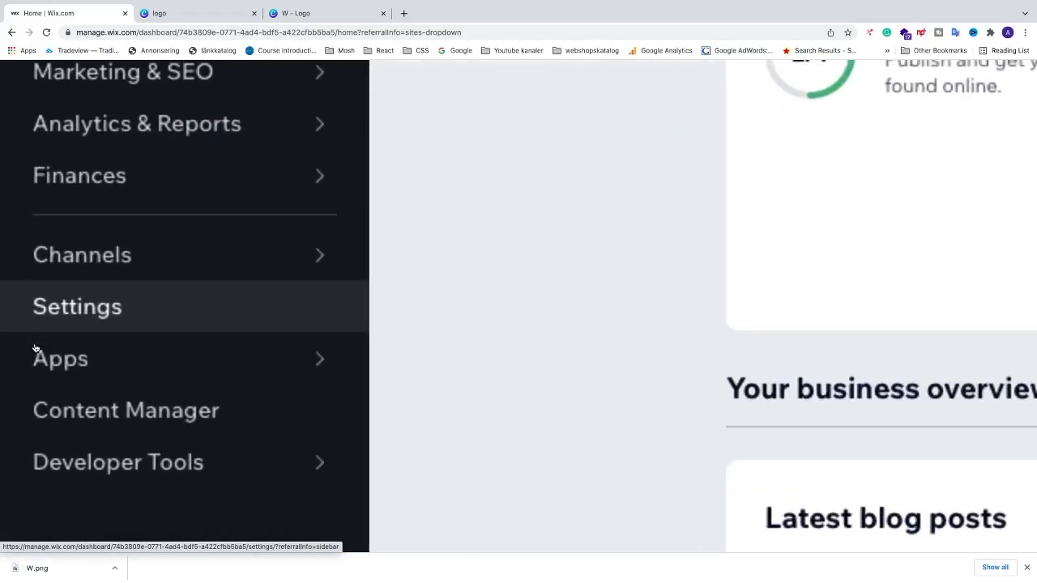
pyautogui.click(24, 344)
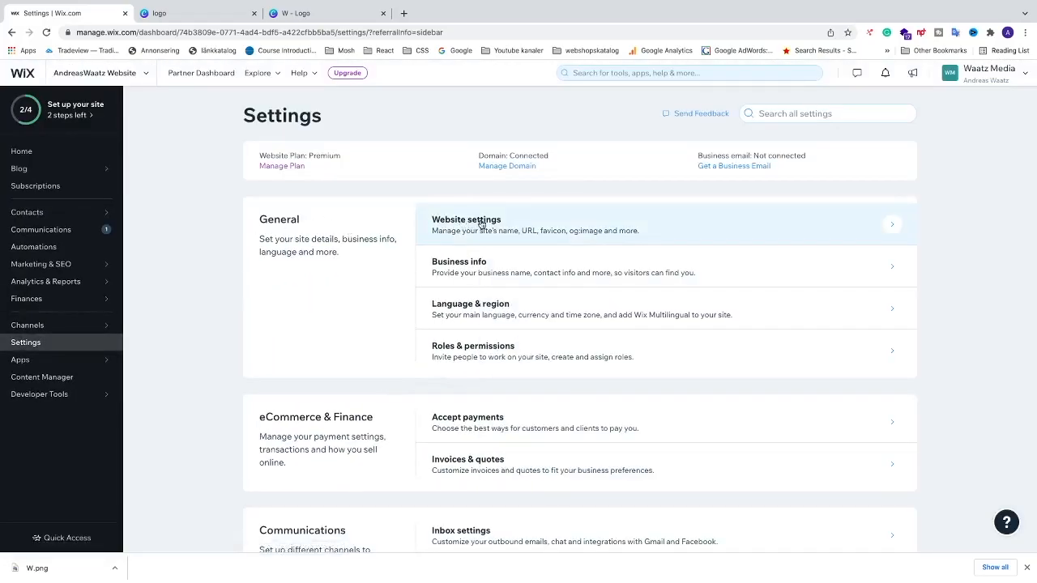
pyautogui.scroll(5, 482, 224)
pyautogui.click(337, 324)
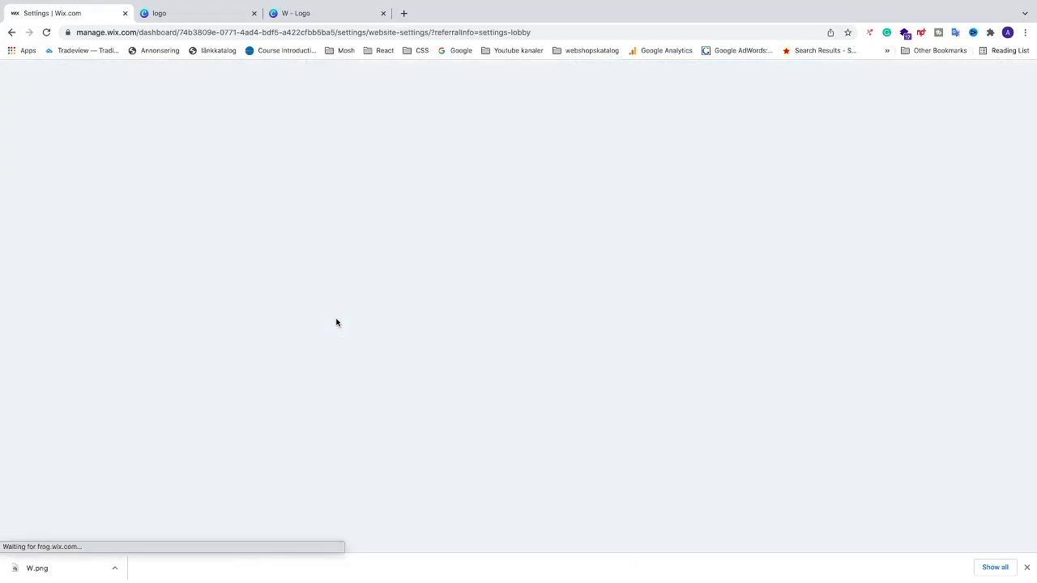
pyautogui.scroll(-5, 366, 336)
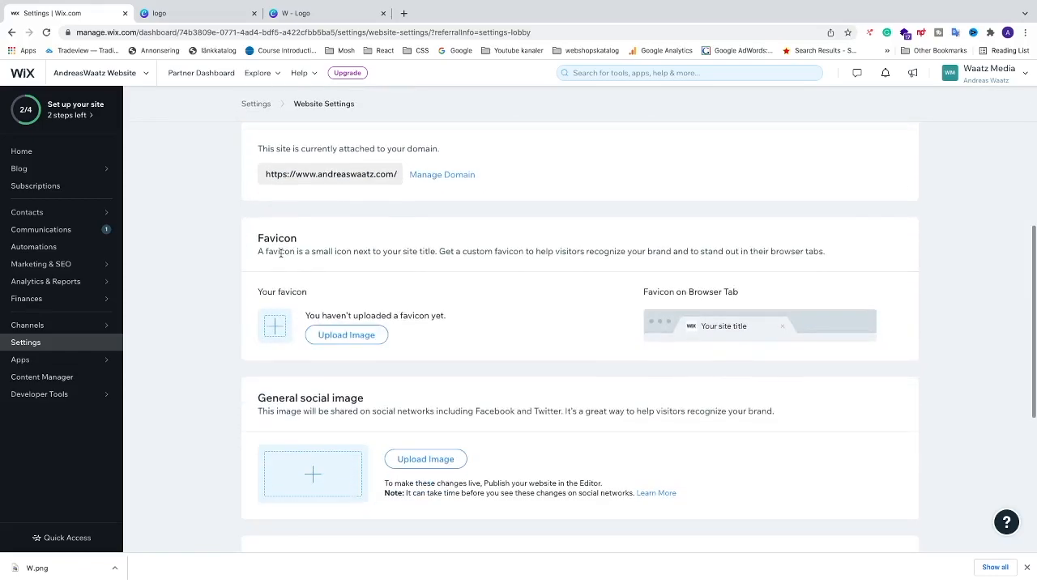
pyautogui.scroll(5, 281, 252)
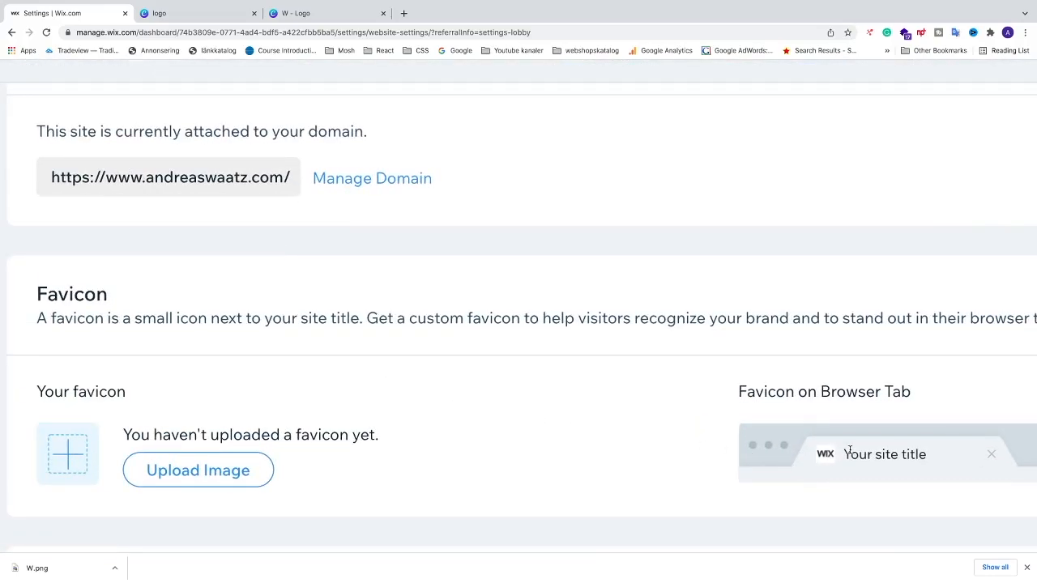
pyautogui.hscroll(4, 849, 450)
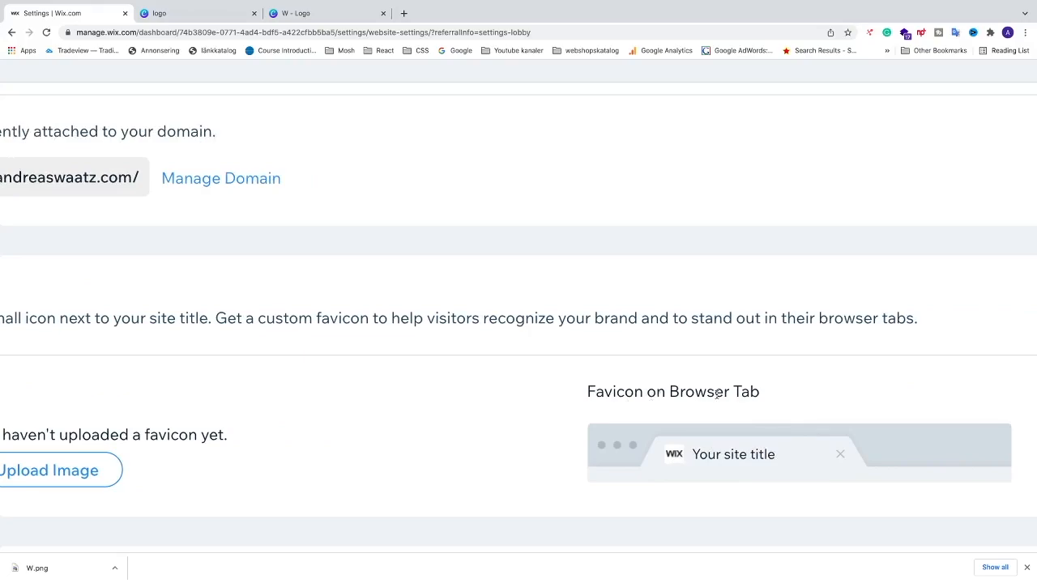
# Step: Upload W.png from the computer's Documents folder to the site files and choose it as the site's favicon
pyautogui.hscroll(-5, 688, 456)
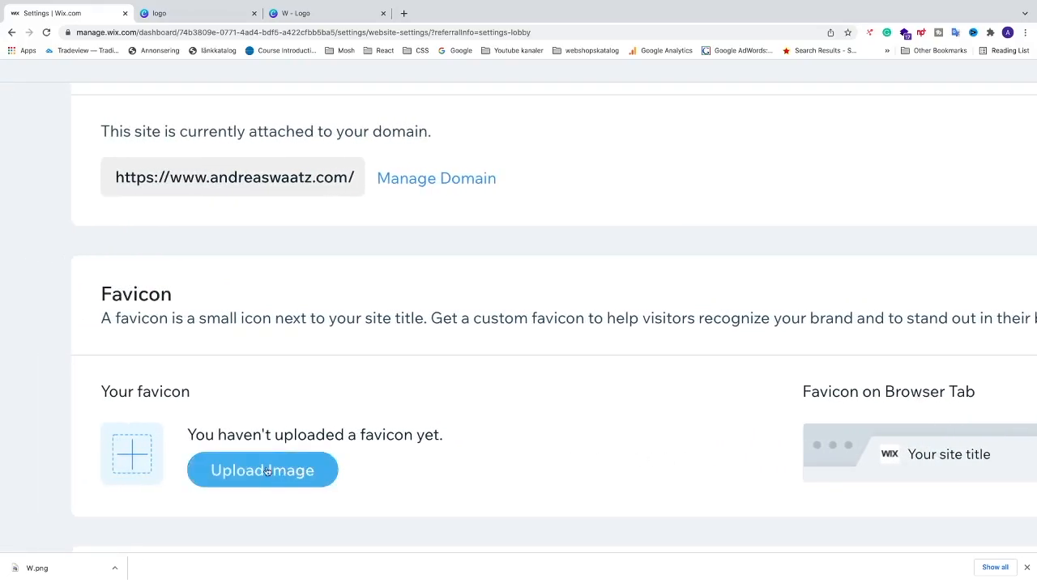
pyautogui.click(264, 473)
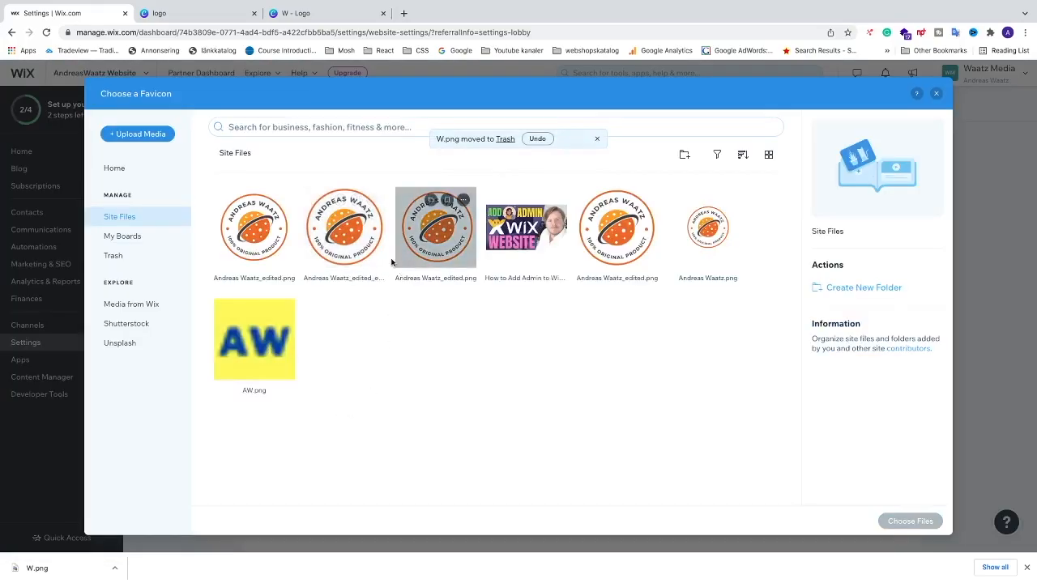
pyautogui.click(154, 134)
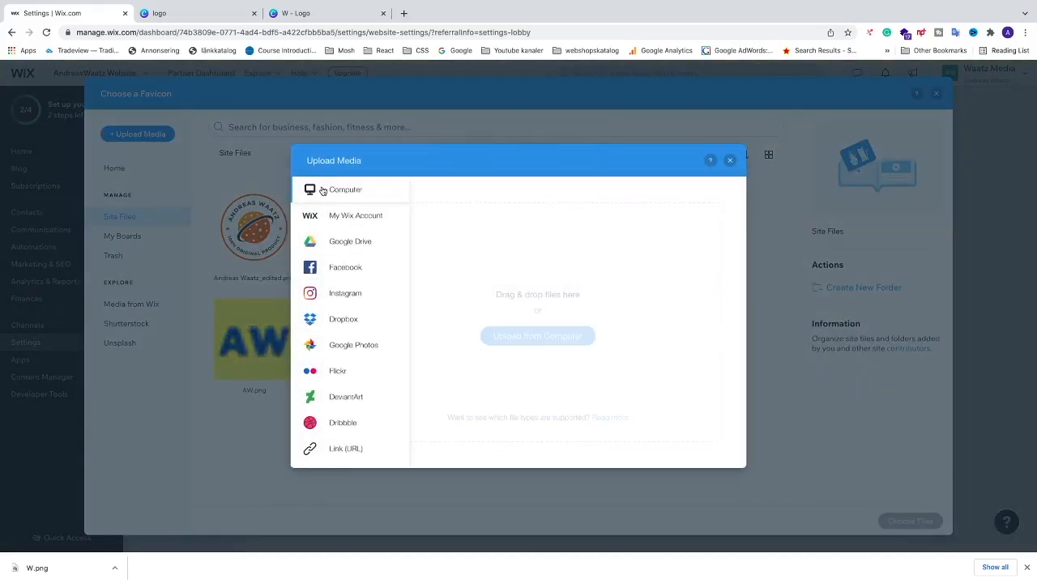
pyautogui.click(521, 339)
pyautogui.click(256, 77)
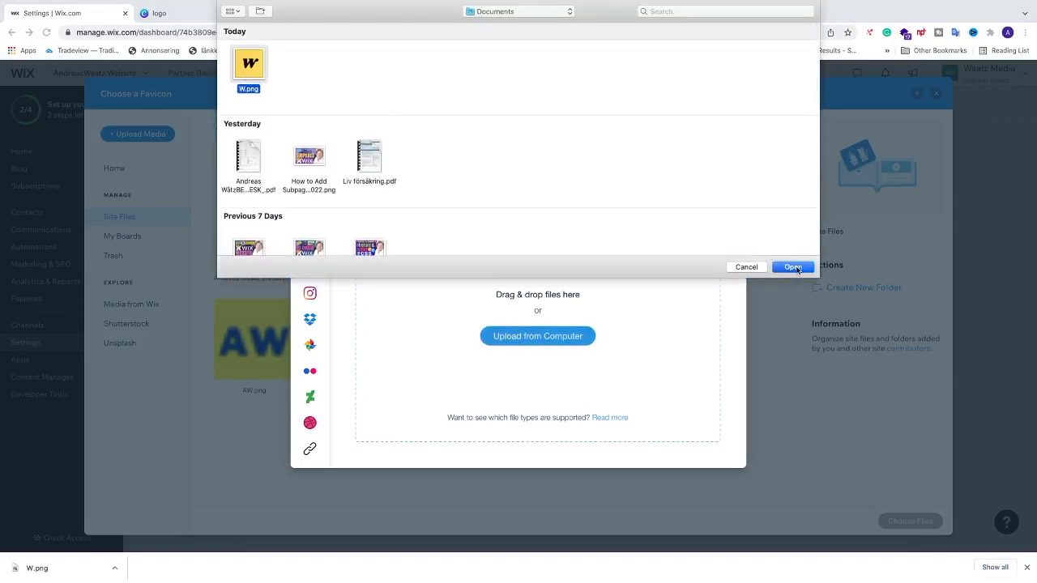
pyautogui.click(794, 267)
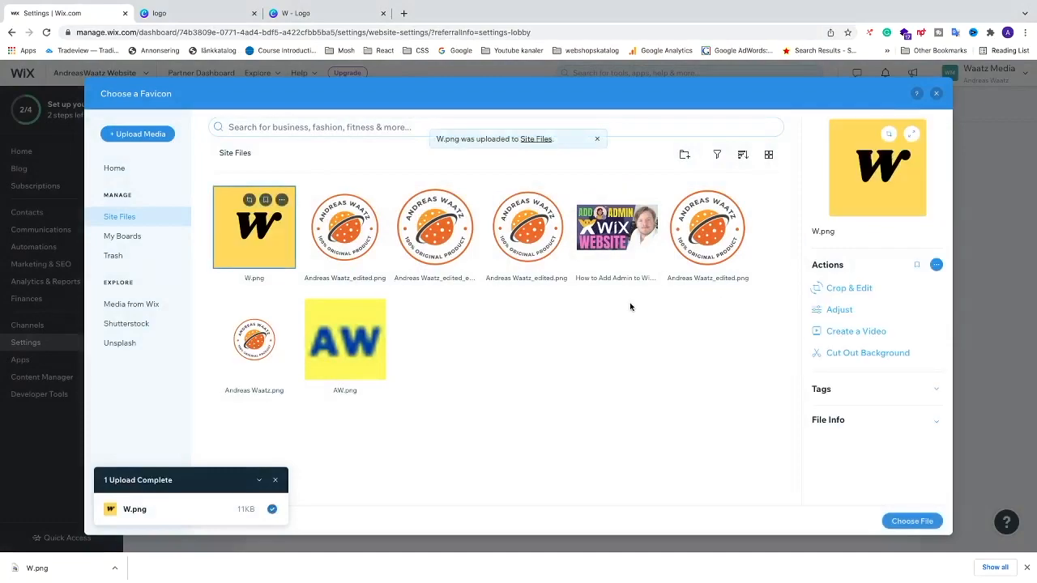
pyautogui.click(912, 521)
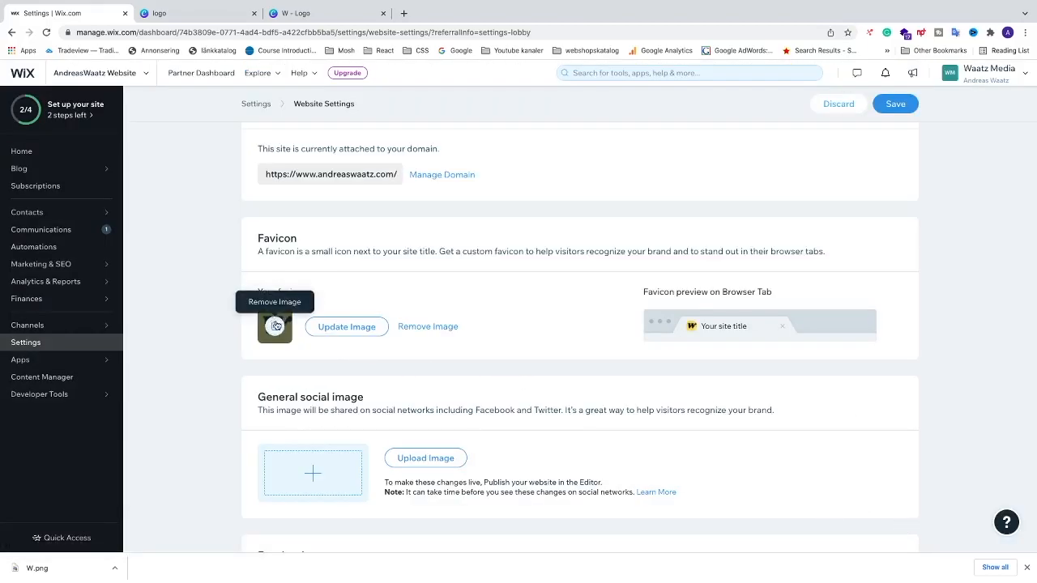
# Step: Crop the uploaded W.png at the sides to about 460 × 499 px and save the edited version as the site's favicon
pyautogui.click(347, 327)
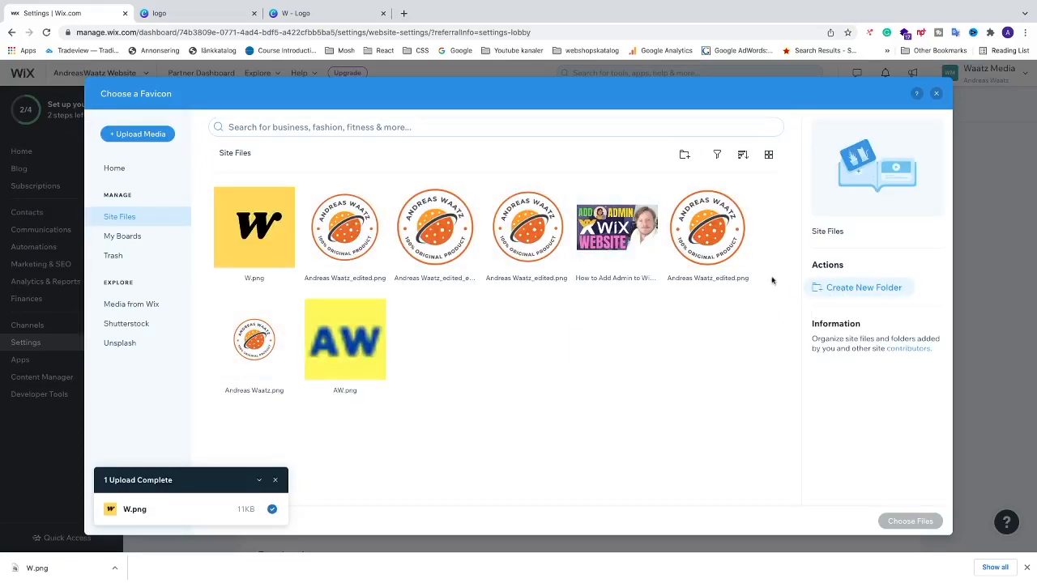
pyautogui.click(280, 238)
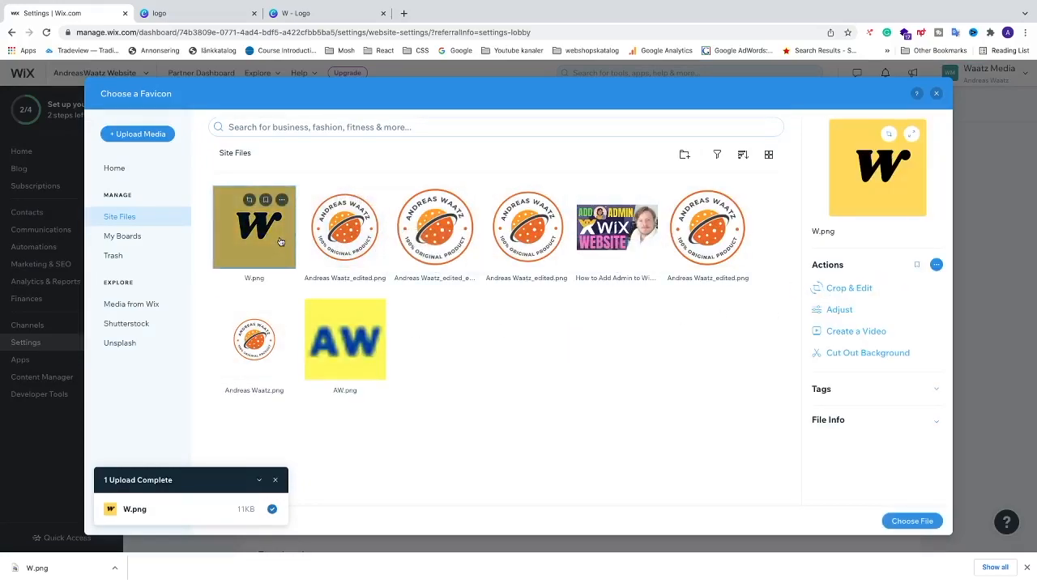
pyautogui.click(848, 289)
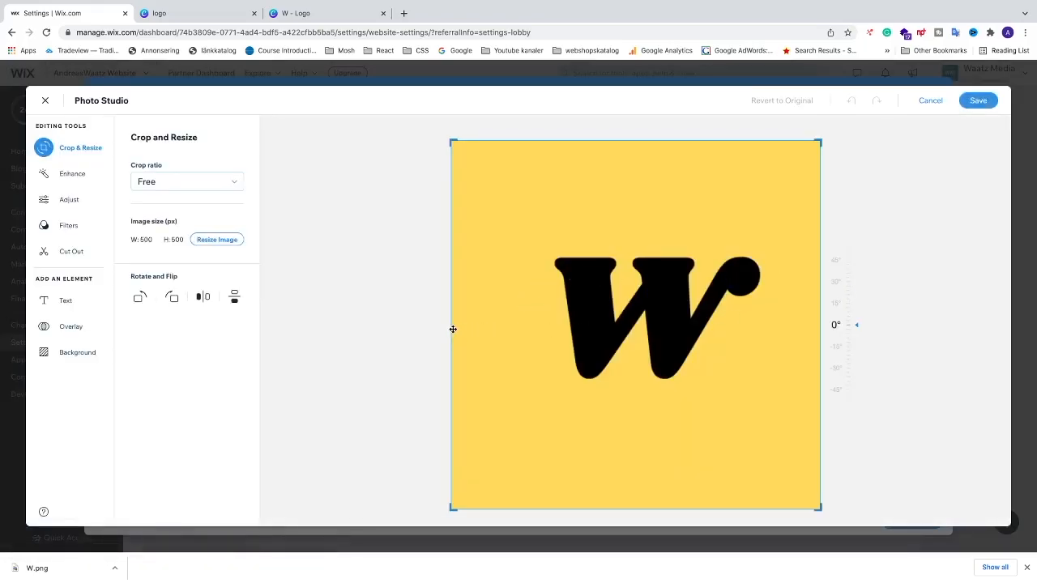
pyautogui.moveTo(452, 142); pyautogui.dragTo(477, 143)
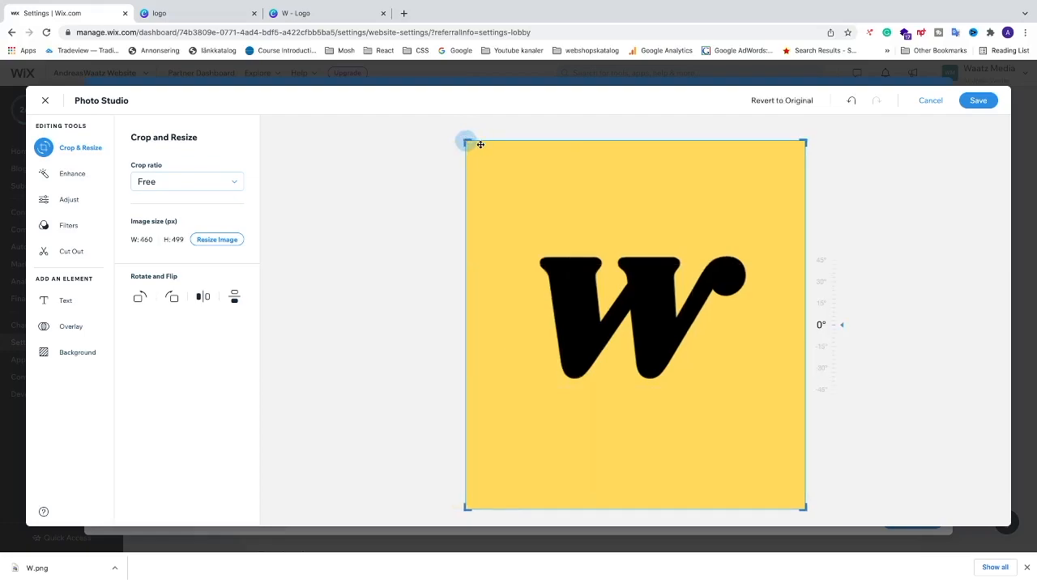
pyautogui.click(978, 101)
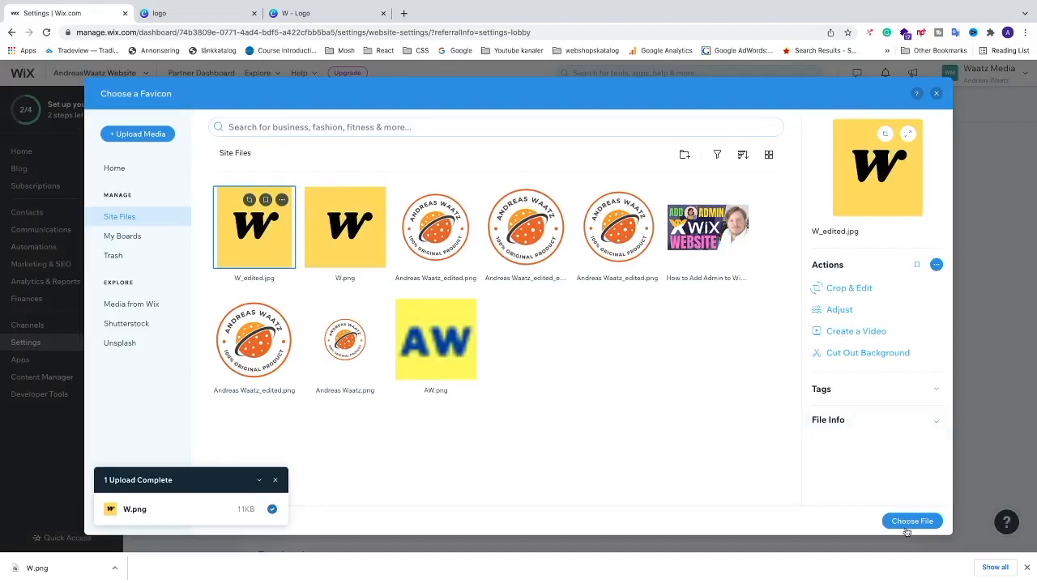
pyautogui.click(906, 521)
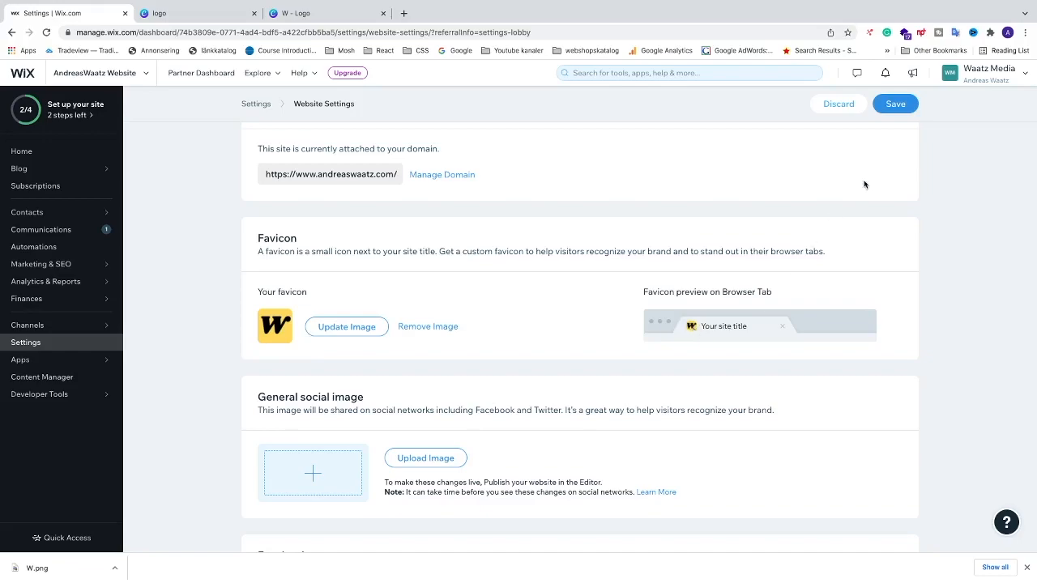
pyautogui.click(894, 105)
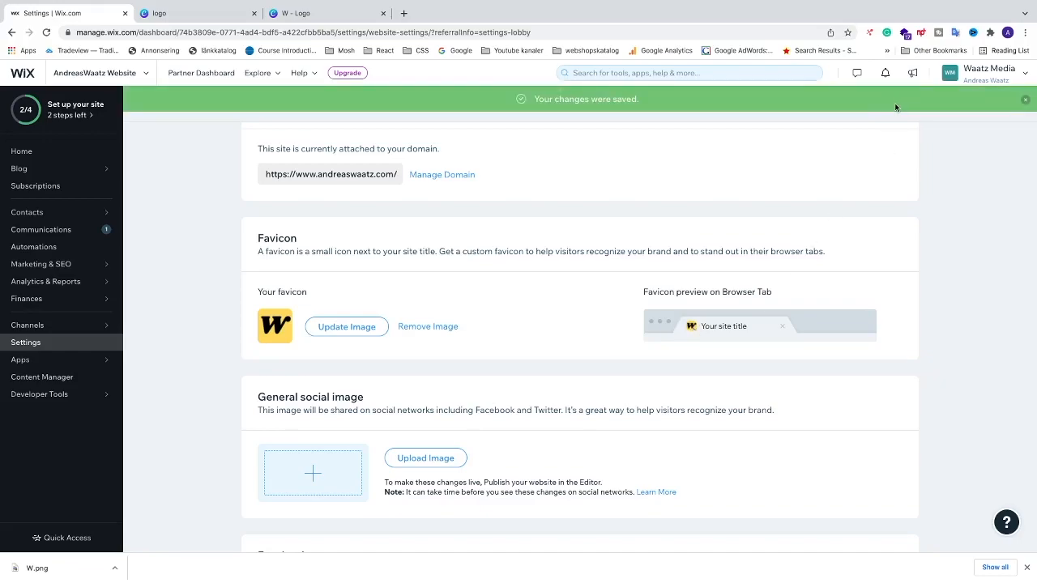
# Step: Open the live website at its attached domain in a new browser tab to check the favicon
pyautogui.scroll(5, 479, 186)
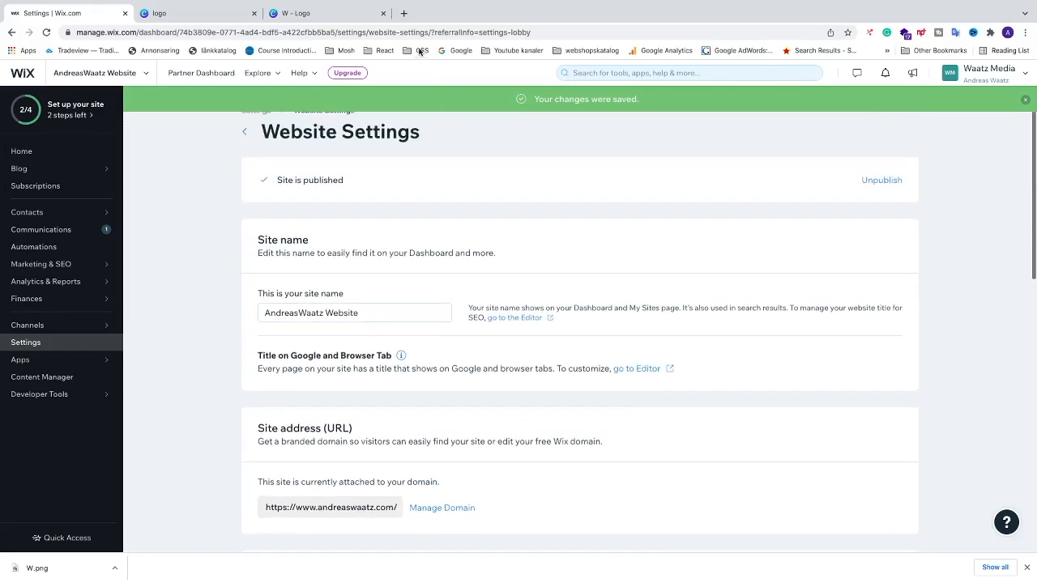
pyautogui.click(403, 14)
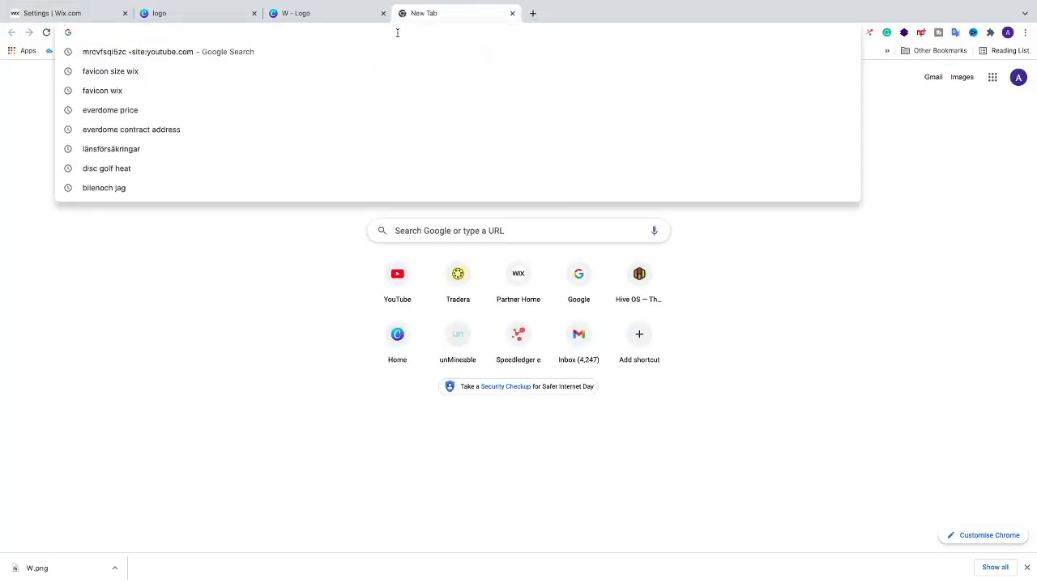
pyautogui.write('andreaswaatz.com')
pyautogui.press('Return')
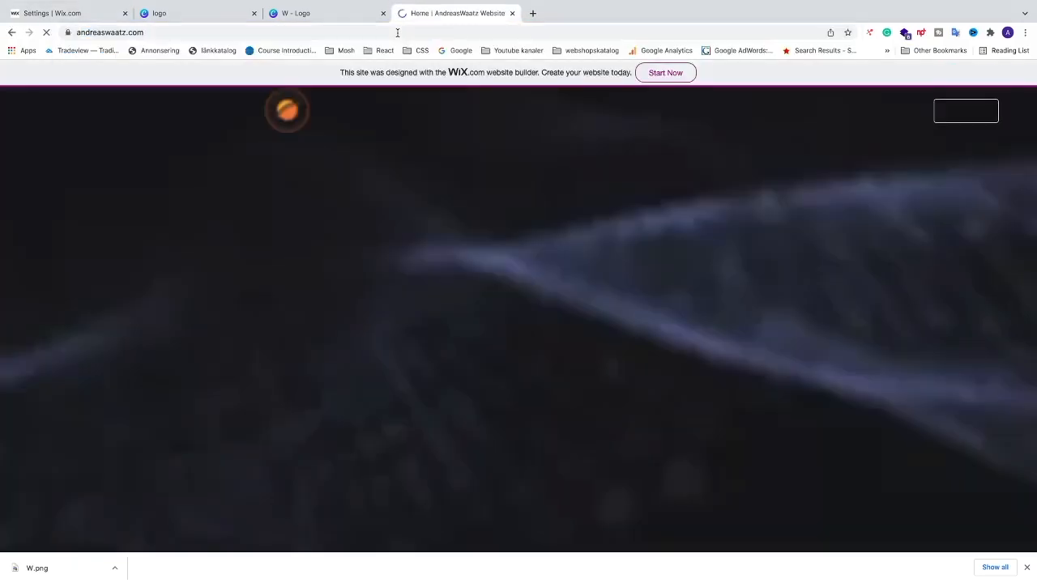